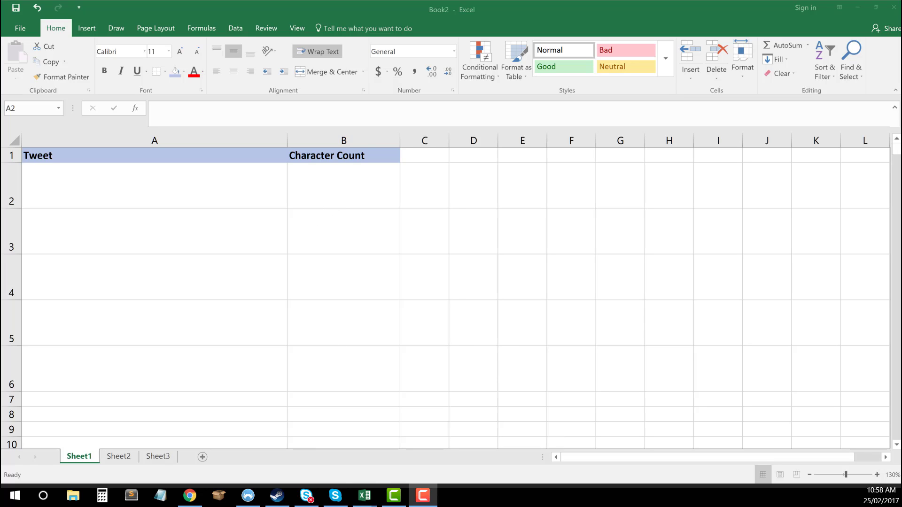
Step: Move between the count cell B2 and the tweet cell A2, ending in A2
click(334, 195)
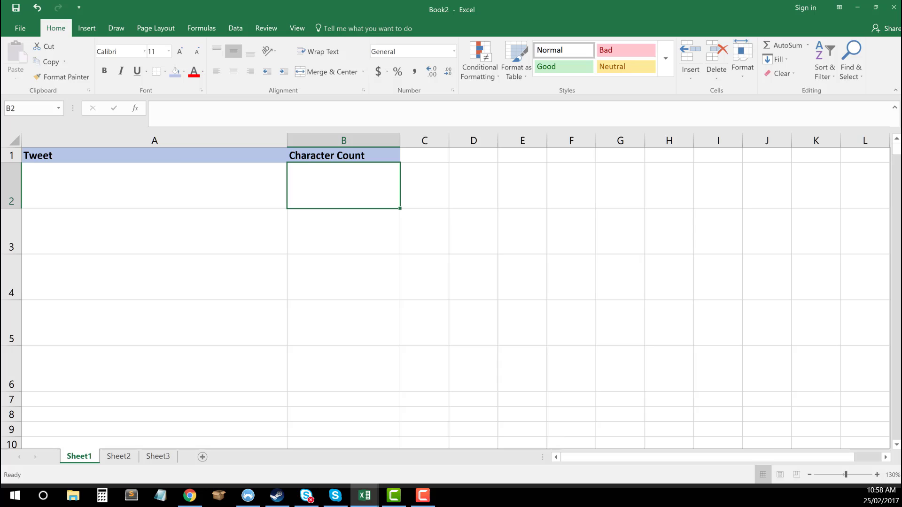
key(Left)
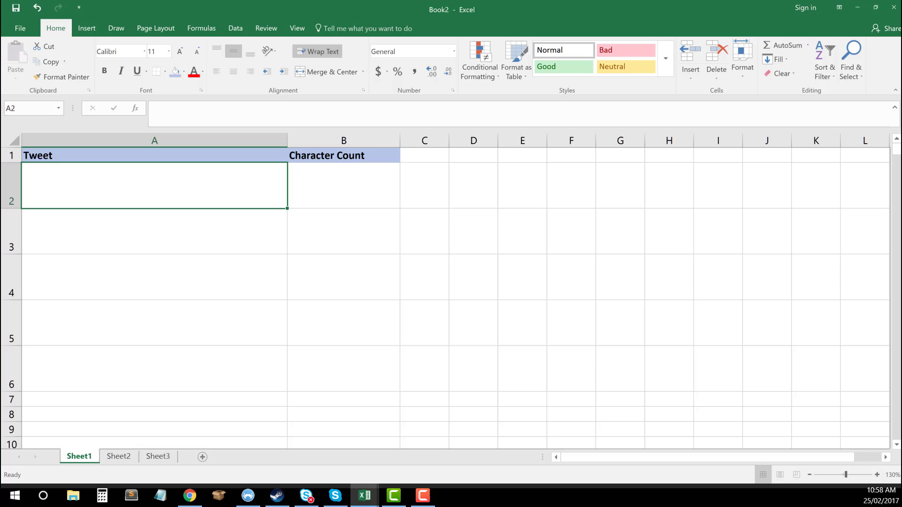
click(343, 185)
click(154, 185)
click(344, 186)
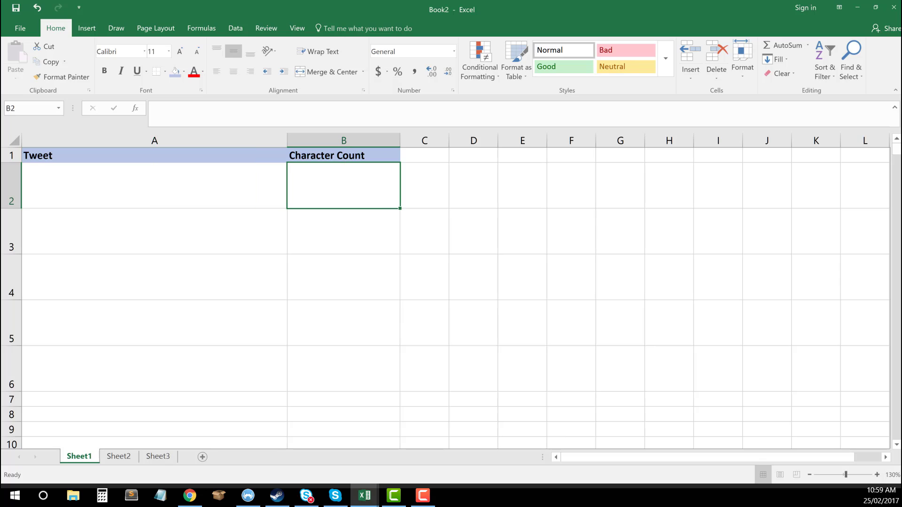
click(154, 185)
click(344, 185)
click(154, 185)
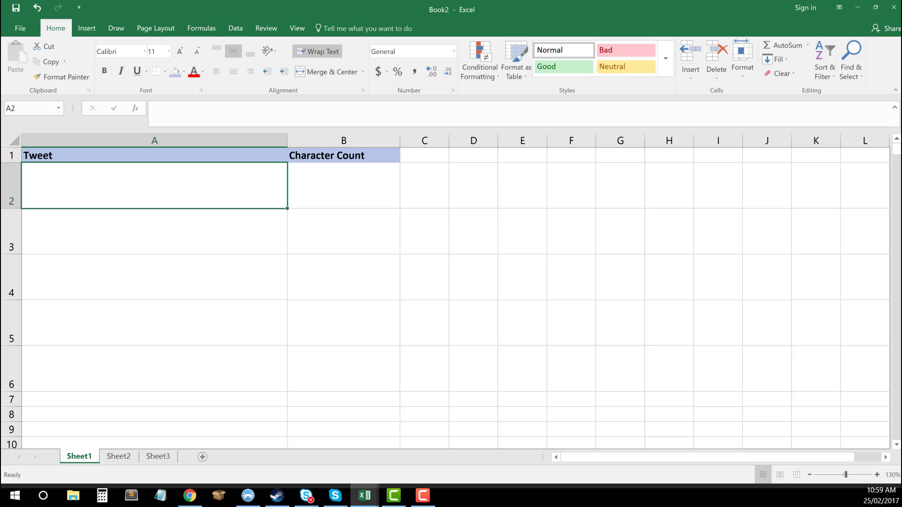
Step: Enter 'I am the very model of a modern major general, of information, vegetable, animal and mineral' in A2
text(I am the very mode)
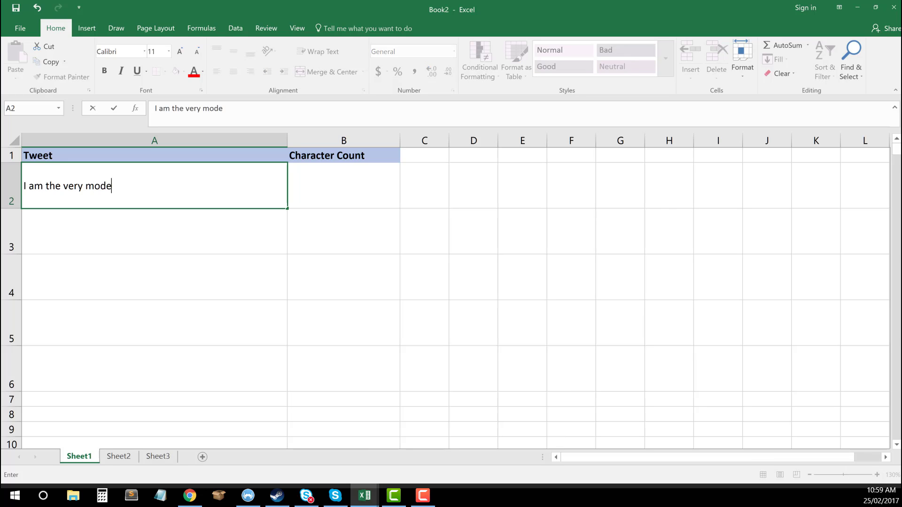
text(l of a modern maj)
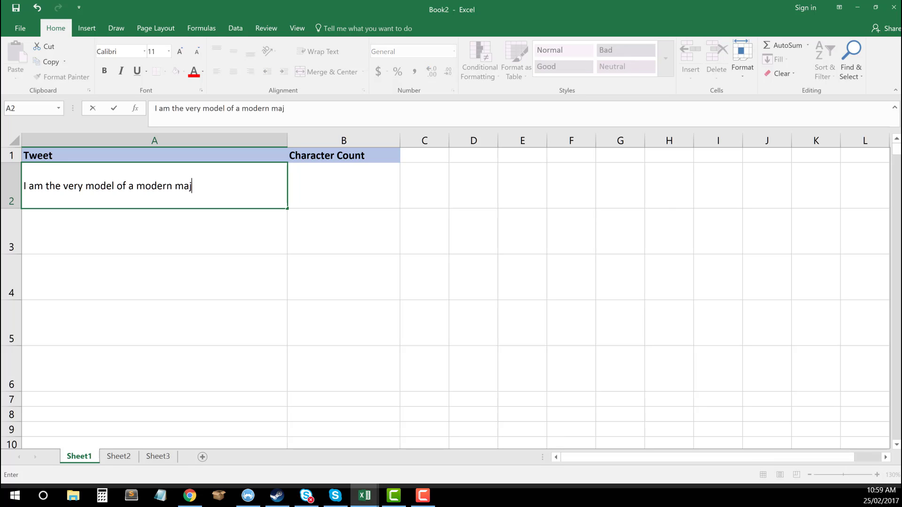
text(or general, of)
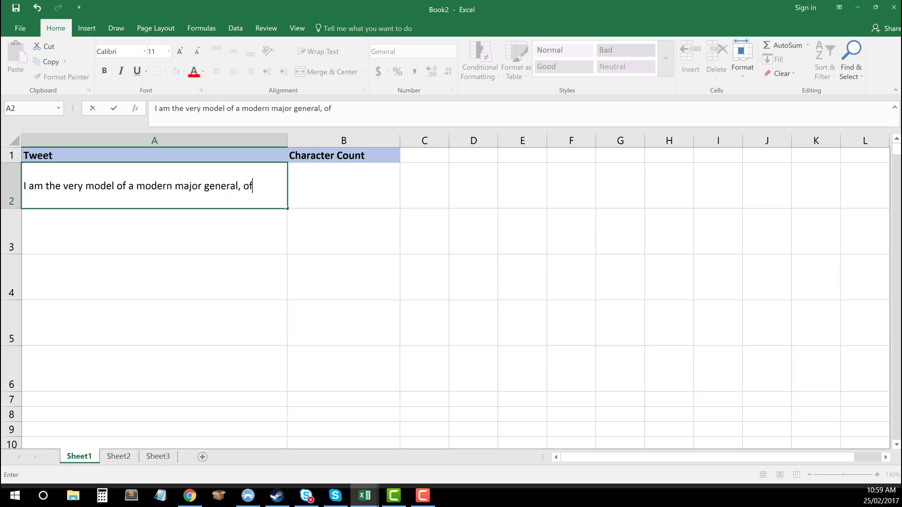
text( informationm)
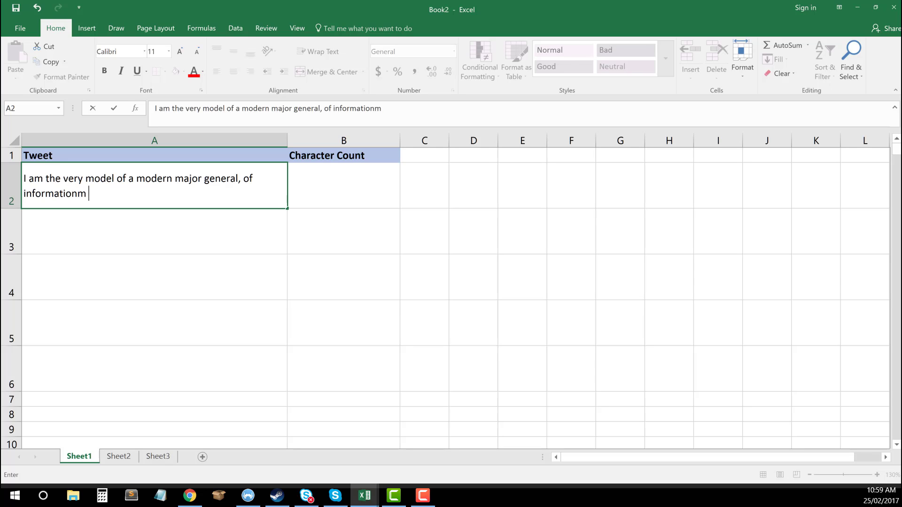
key(BackSpace)
key(BackSpace)
text(, g)
key(BackSpace)
text(vegetable)
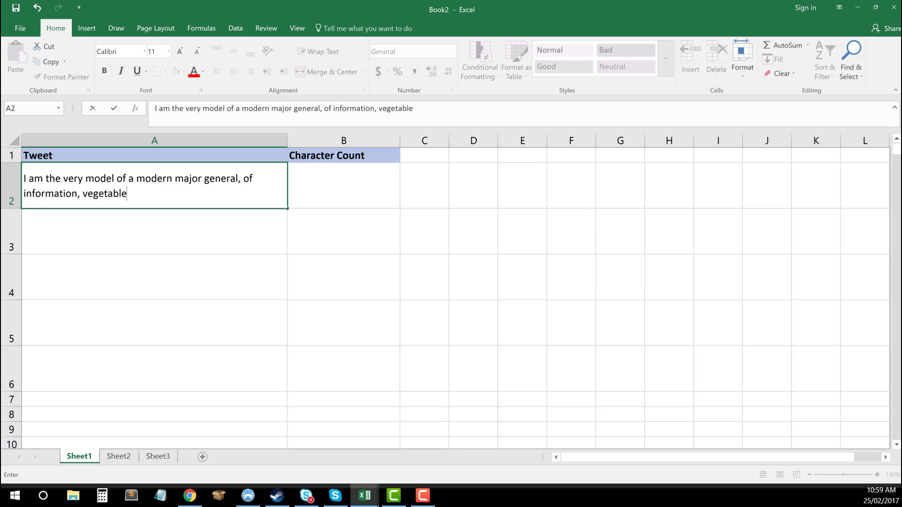
text(, animal and minera)
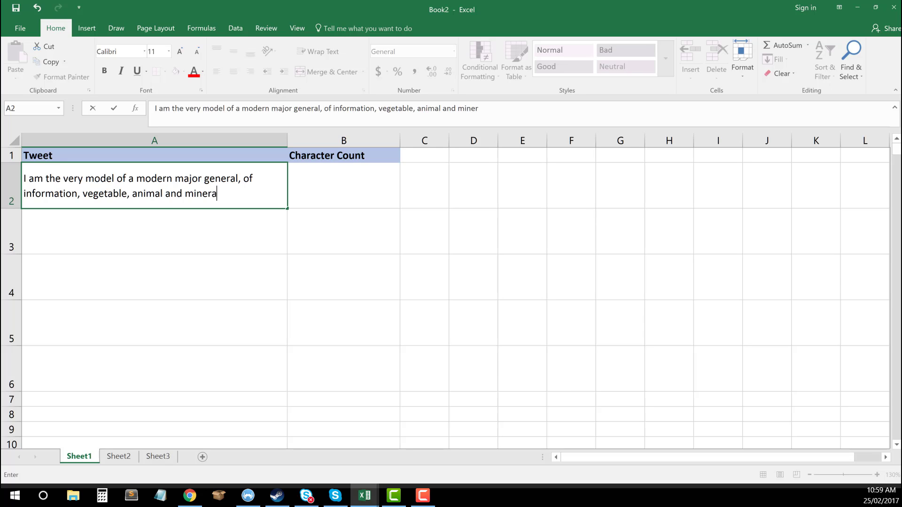
text(l)
key(Return)
click(154, 186)
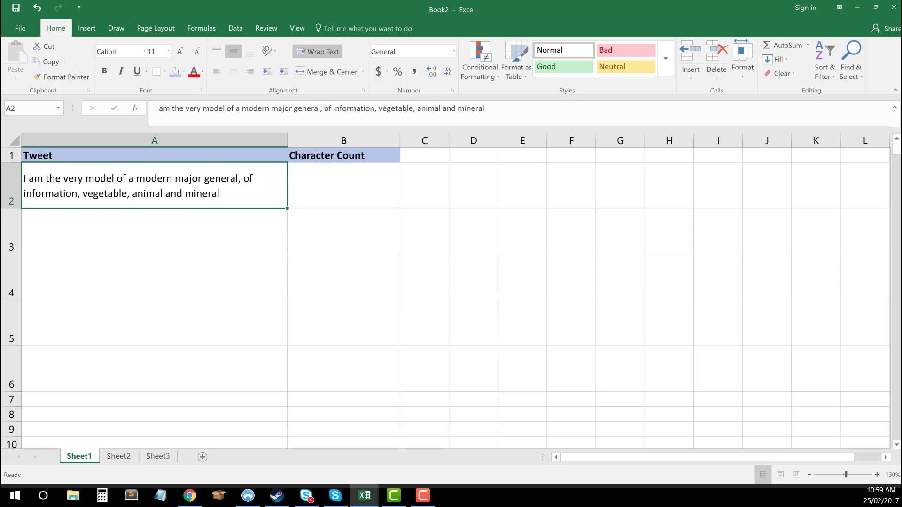
click(344, 185)
click(154, 186)
Step: Enter the second tweet, asking readers to subscribe to a YouTube channel, in A3, then move to B2
click(154, 231)
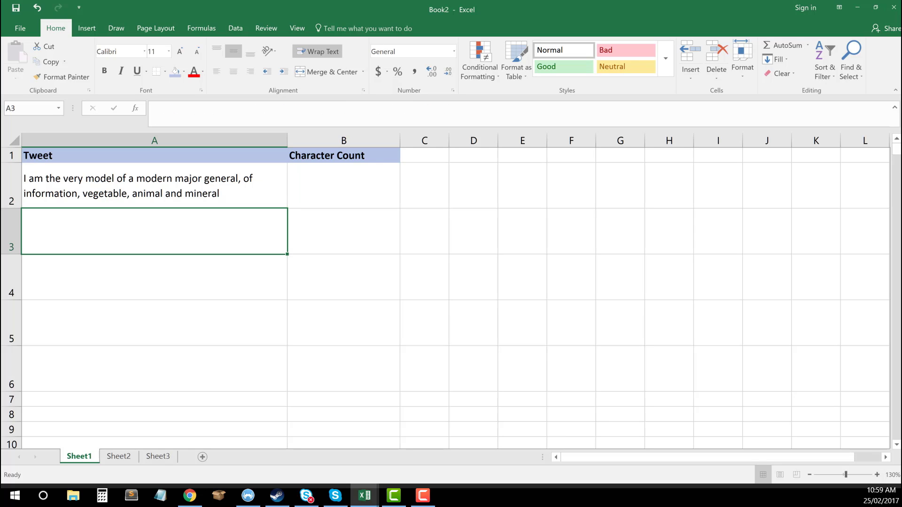
text(Hi this is Tom f)
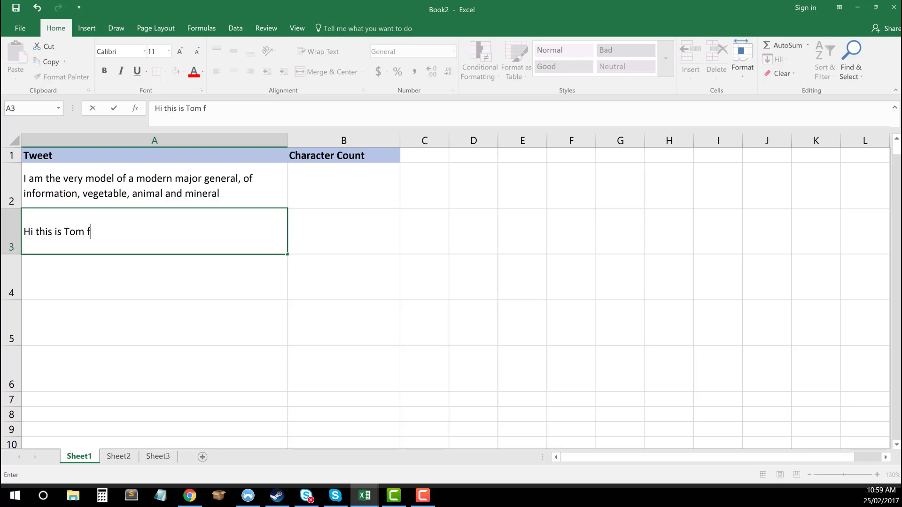
text(rom Tools with Tom )
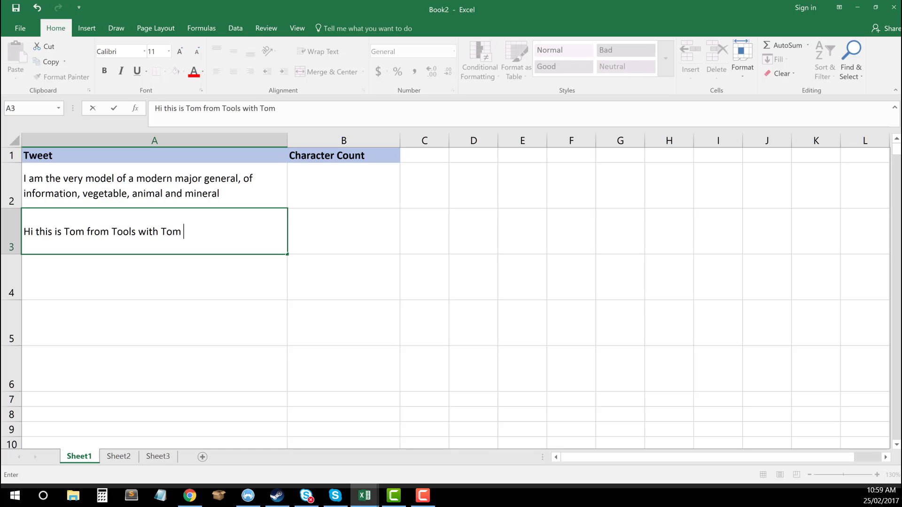
text(I hope you subscriber to my )
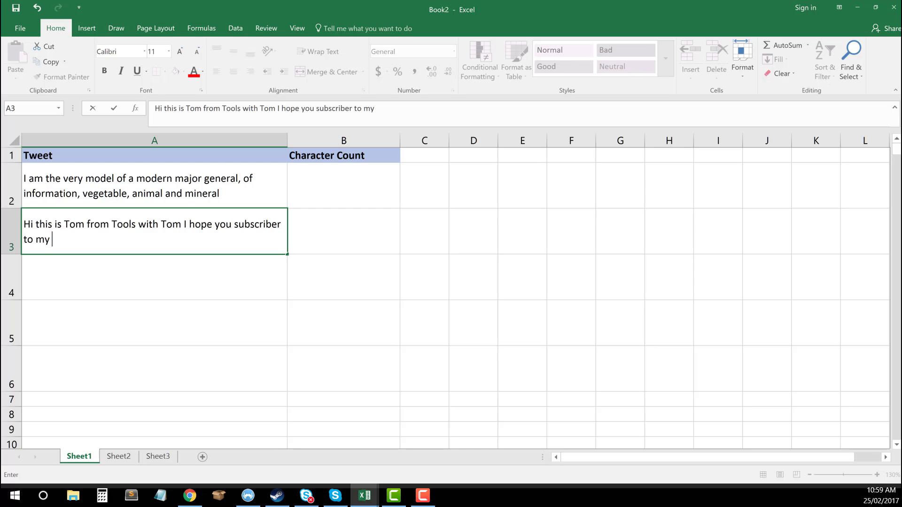
text(Youtube channel!)
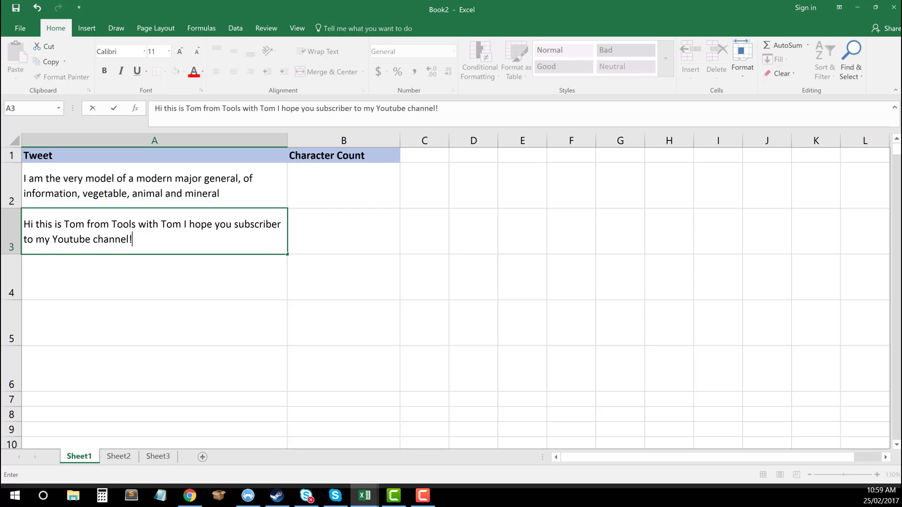
key(Return)
key(Up)
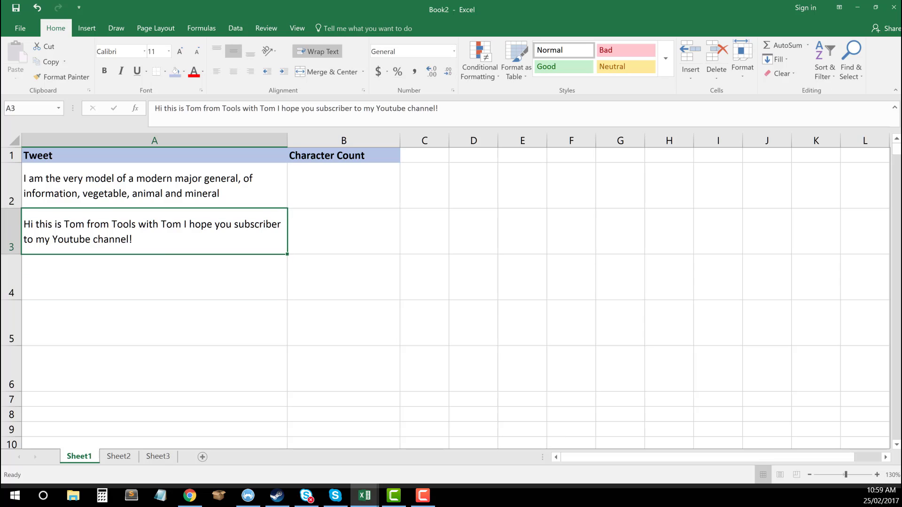
key(Right)
key(Up)
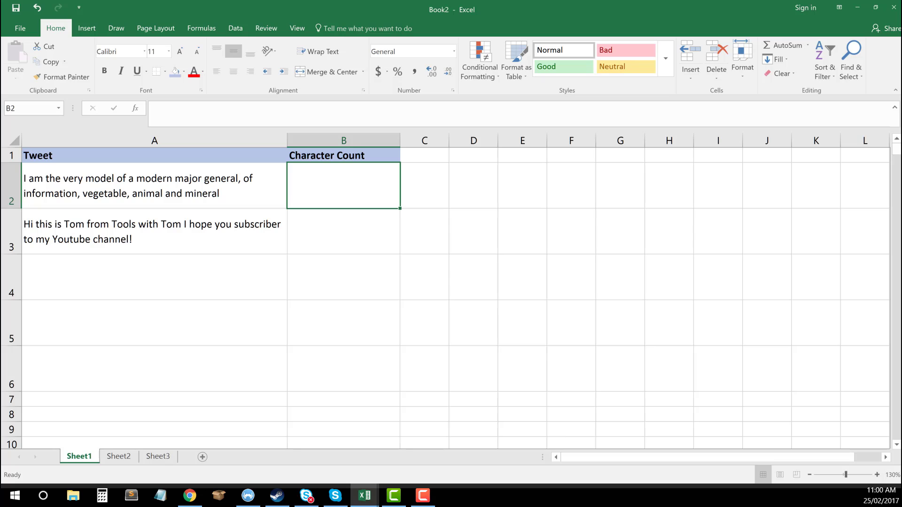
Step: Enter =LEN(A2) in B2 so it shows the first tweet's count of 92
click(344, 231)
click(343, 185)
text(=)
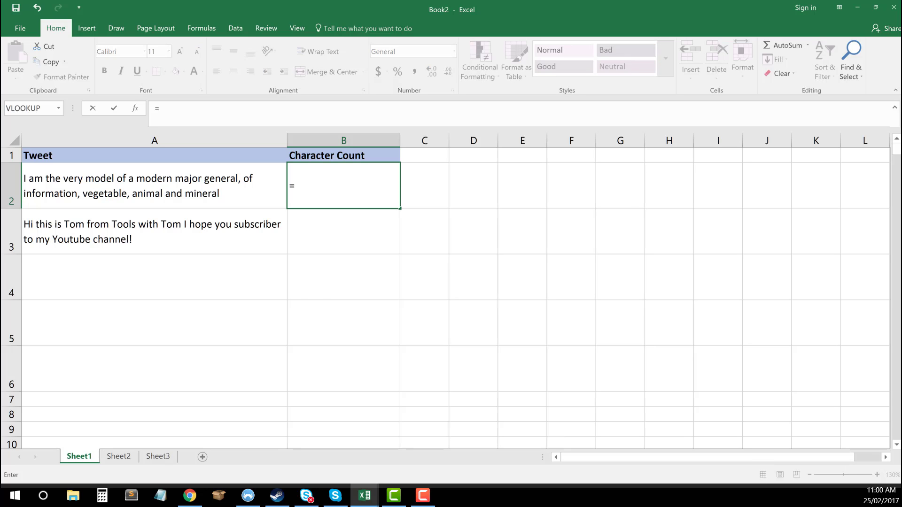
text(len)
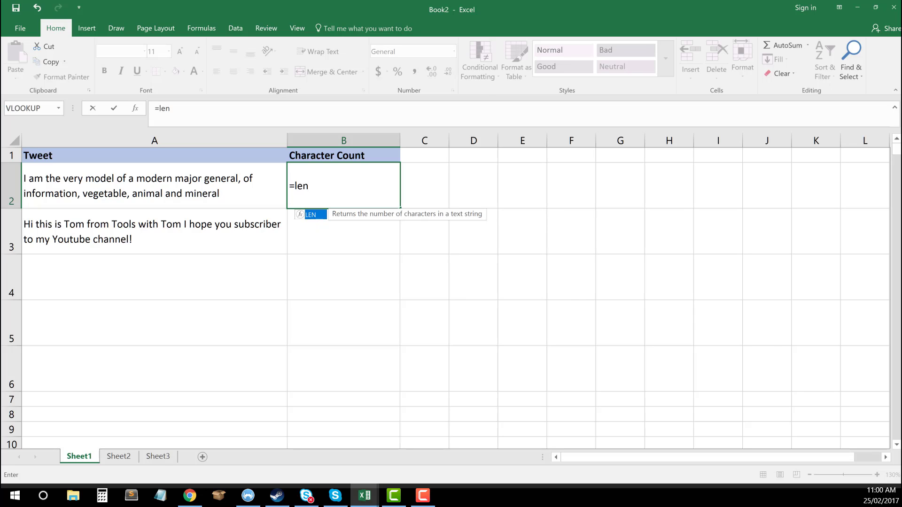
text(()
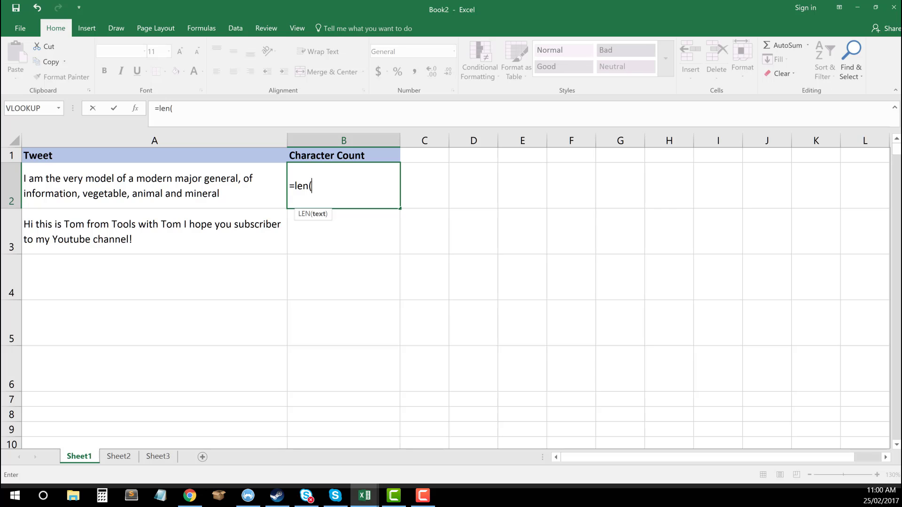
click(154, 186)
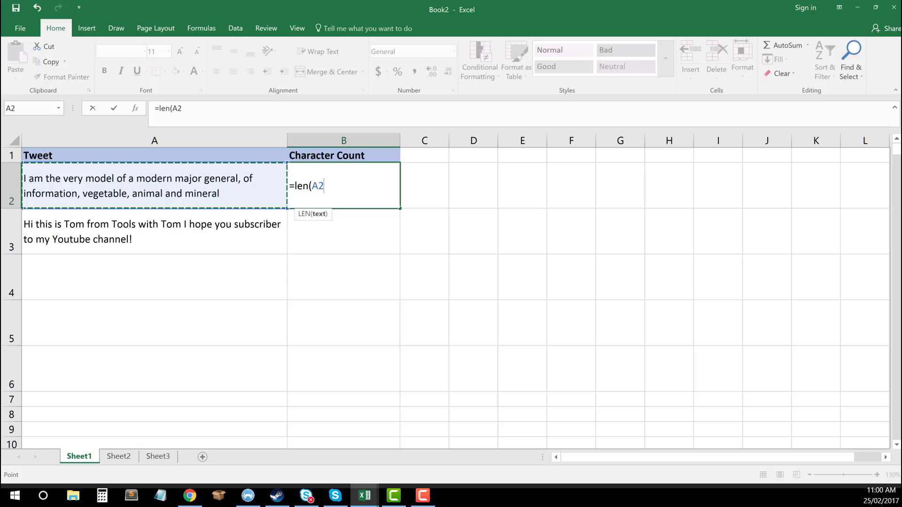
text())
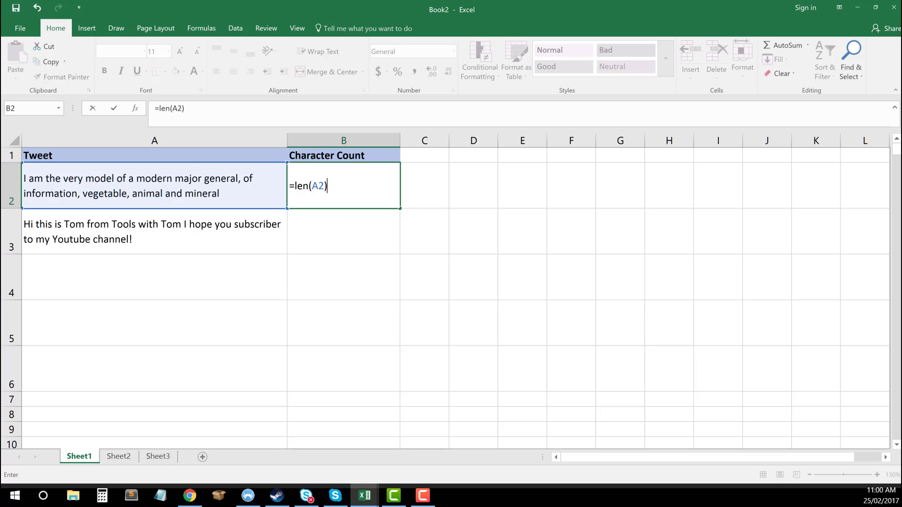
key(Return)
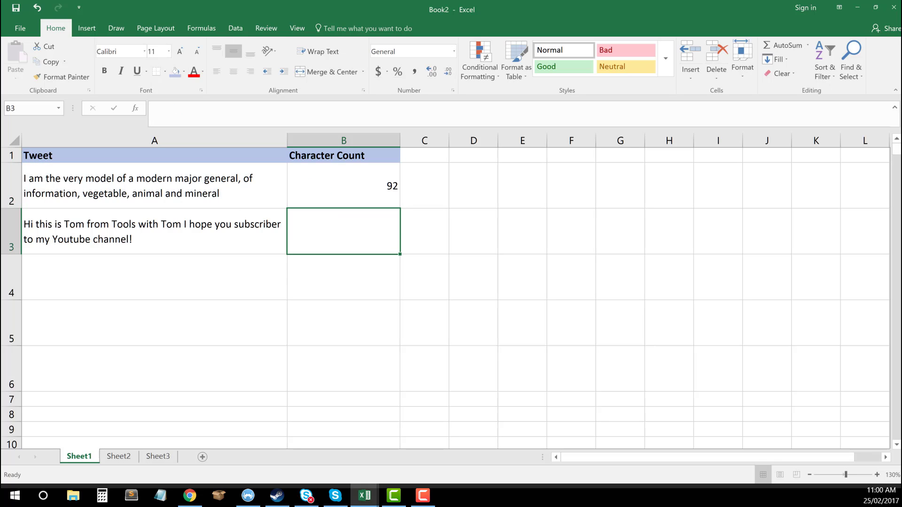
click(344, 185)
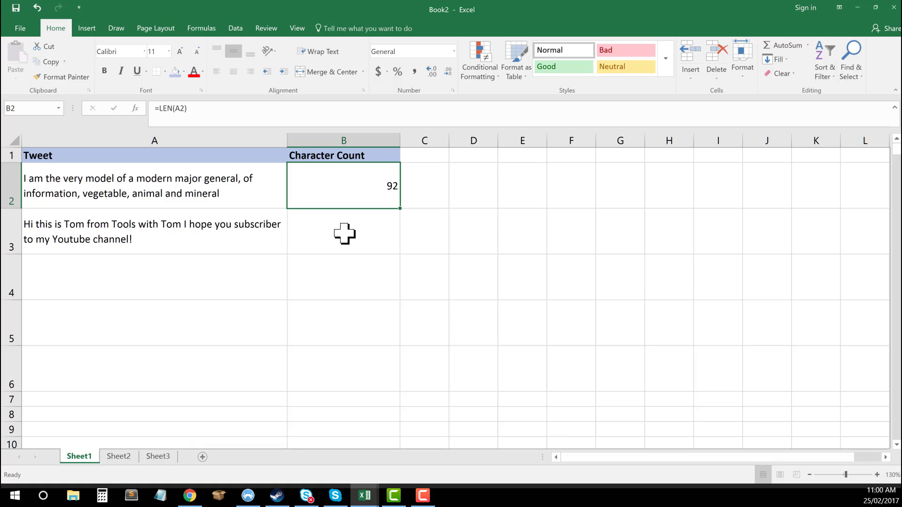
Step: Begin typing the third tweet, about sitting at a tree stump looking towards the stars, in A4
click(191, 268)
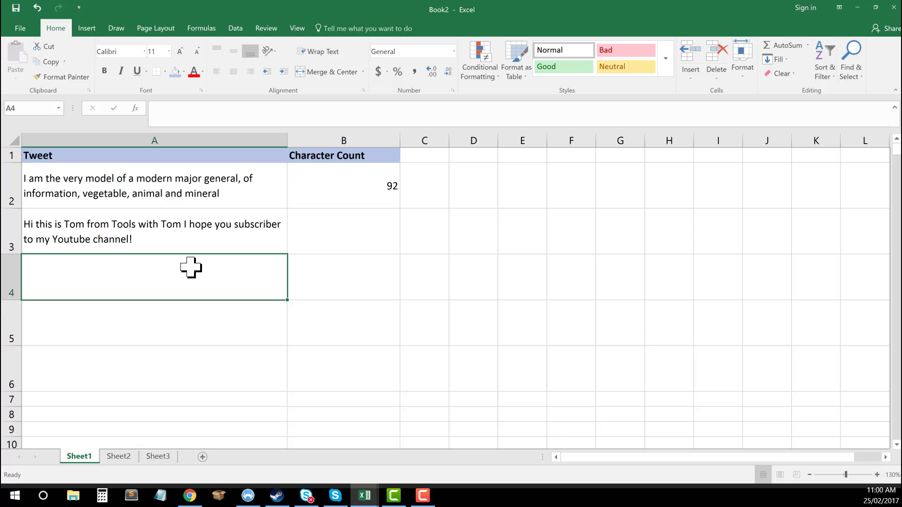
text(John w)
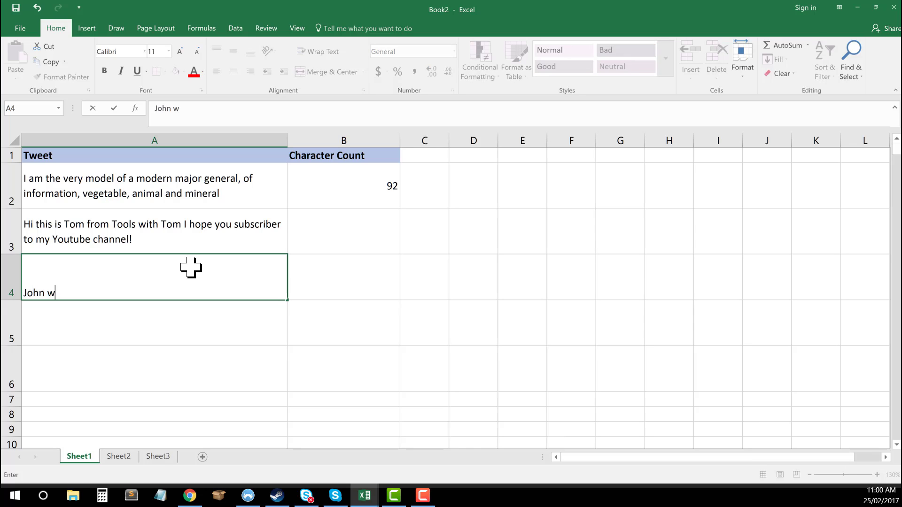
text(as sitting at )
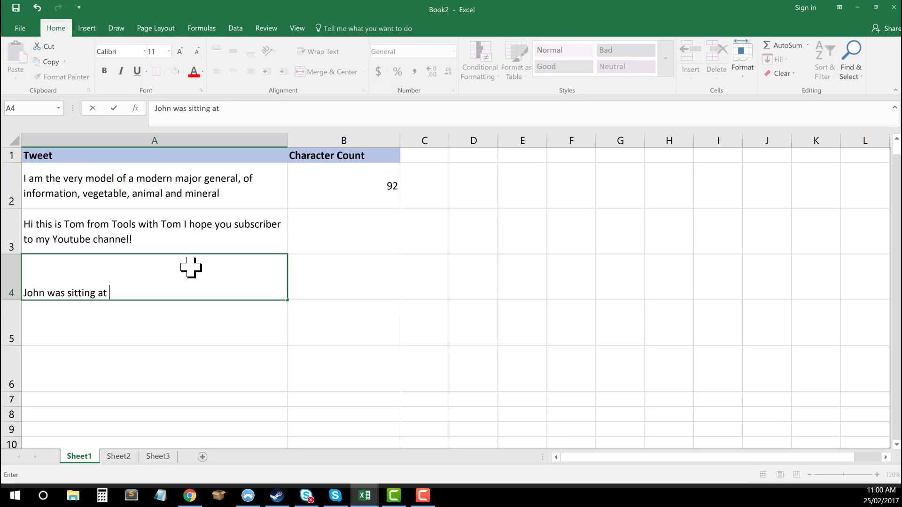
text(the stump of the tr)
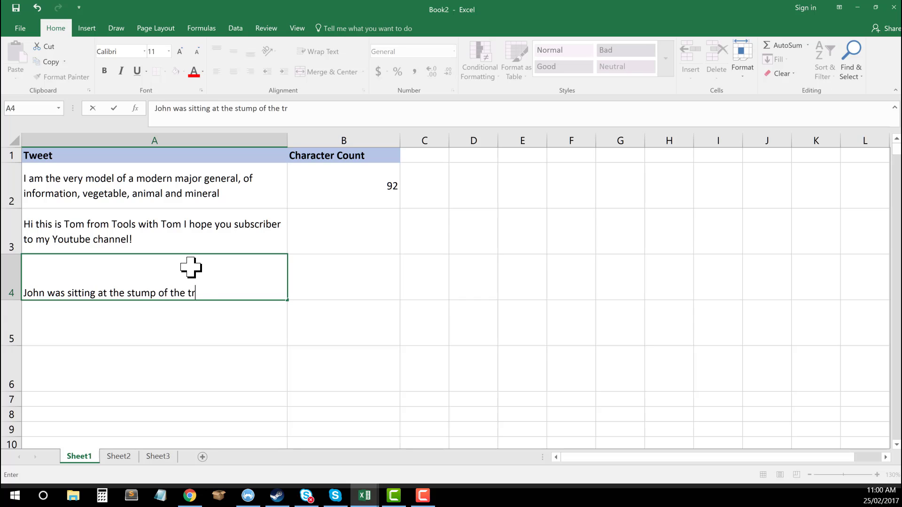
text(ee and was looking o)
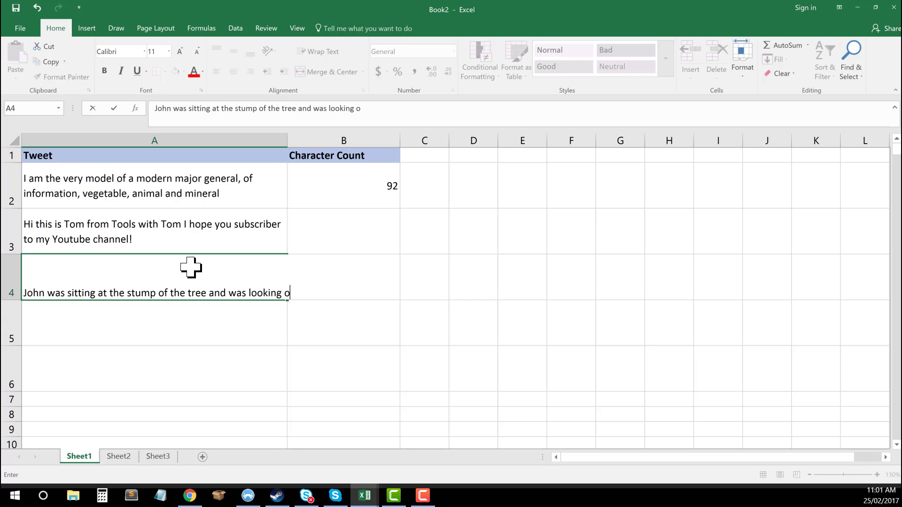
text(ut towards the star)
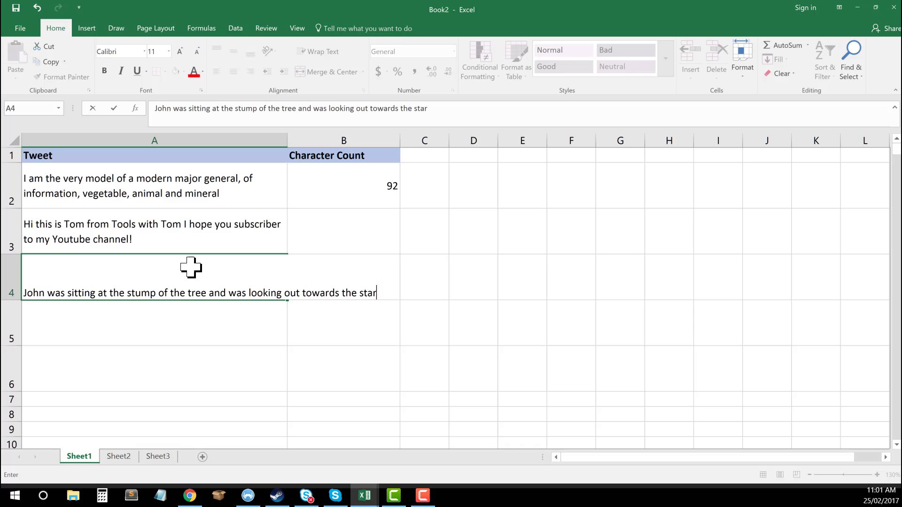
text(s. He was a very )
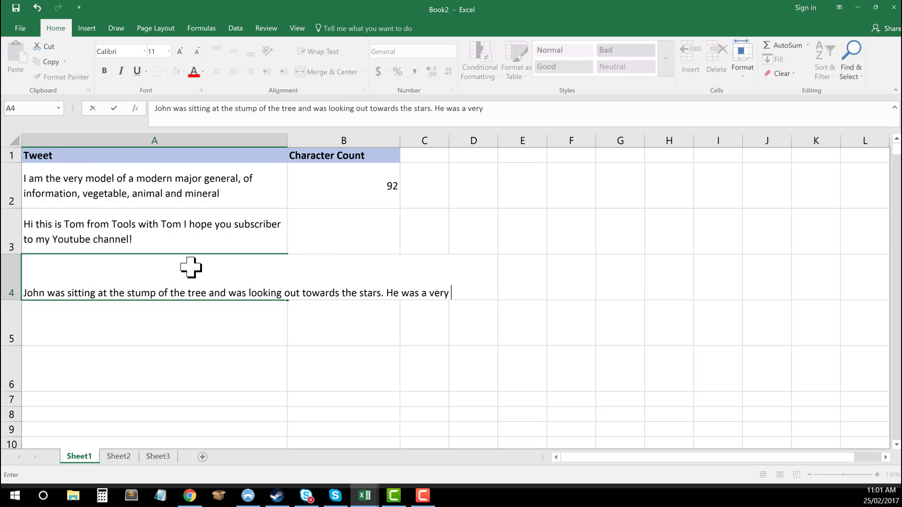
text(happy man who e)
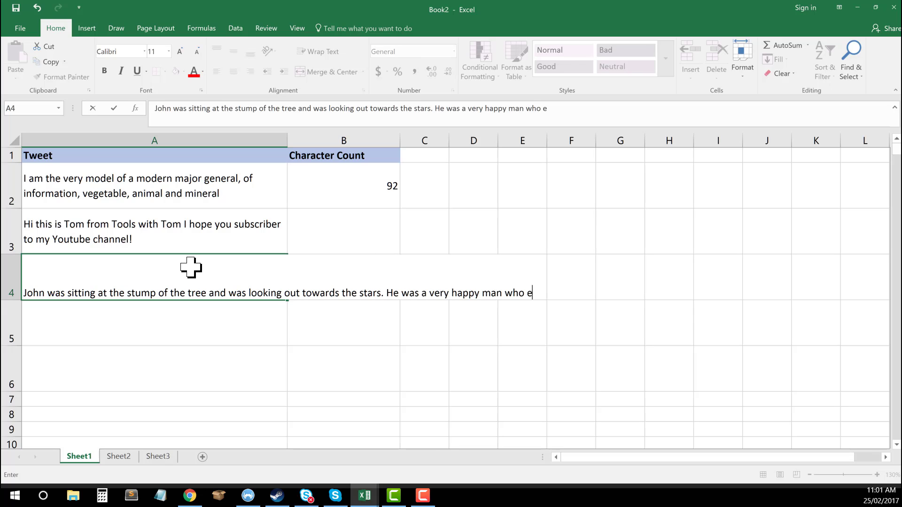
text(njoyed the simpler th)
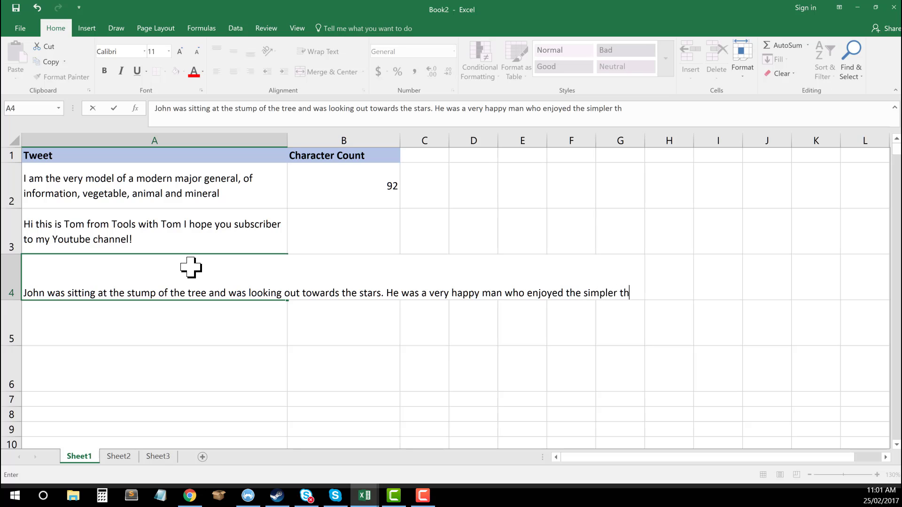
text(ings in life all the time)
Step: Confirm the third tweet in A4 and copy A3's wrap formatting onto it with Format Painter
key(Return)
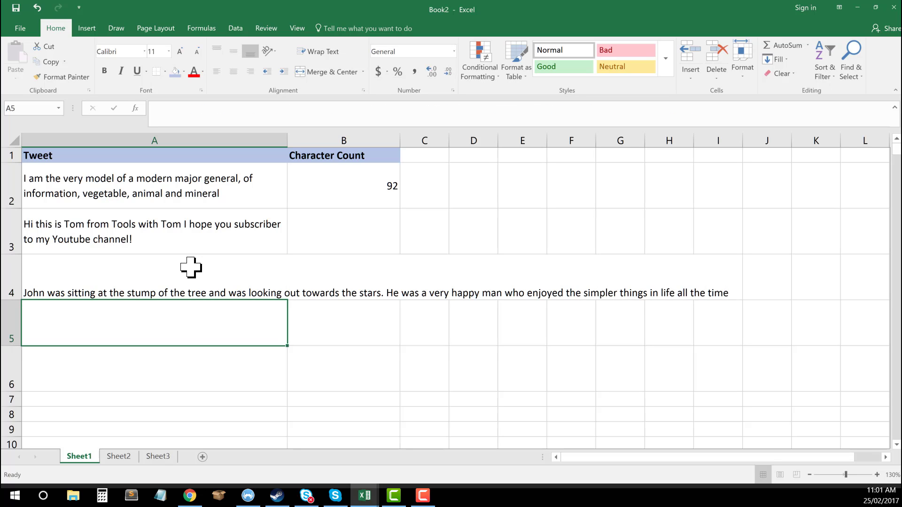
click(190, 267)
click(215, 236)
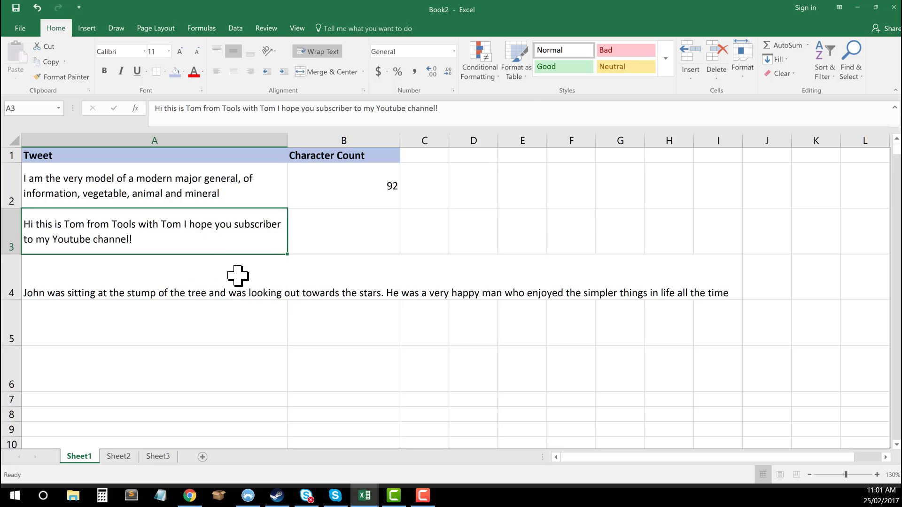
click(66, 76)
click(141, 268)
click(343, 415)
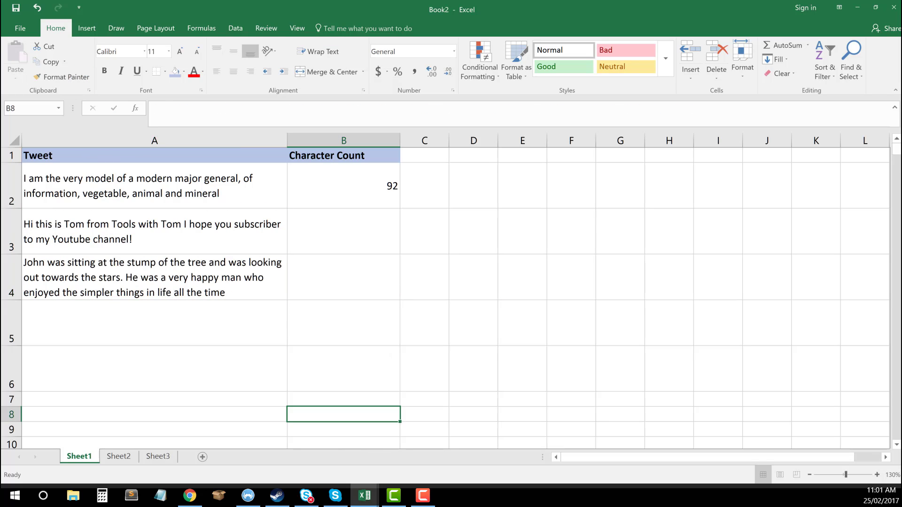
key(Up)
key(Up)
key(Up)
key(Up)
key(Up)
key(Up)
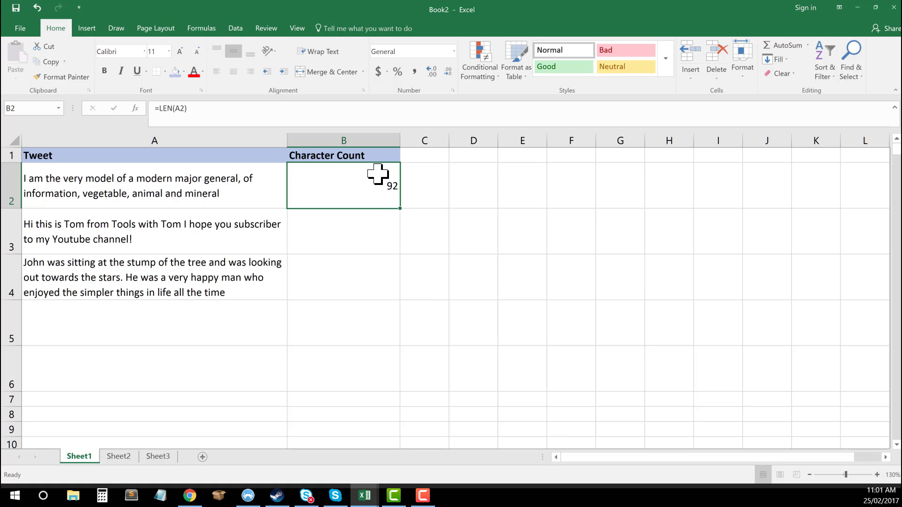
Step: Fill the LEN formula from B2 down to B4, giving counts of 79 and 156
drag(400, 210, 404, 298)
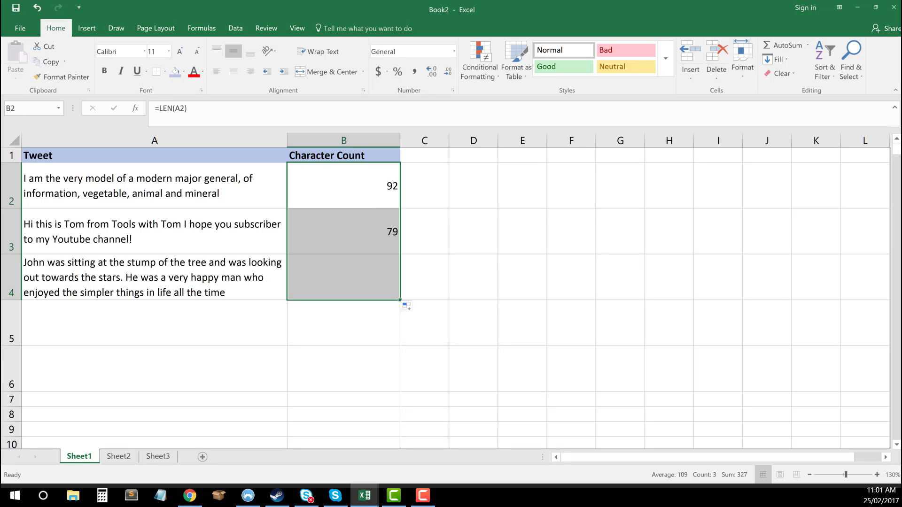
click(374, 276)
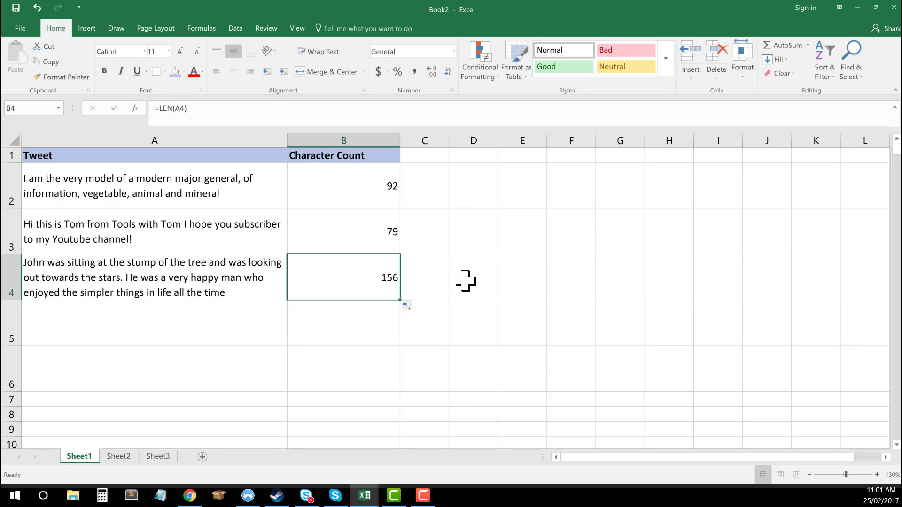
click(465, 280)
click(260, 236)
click(267, 261)
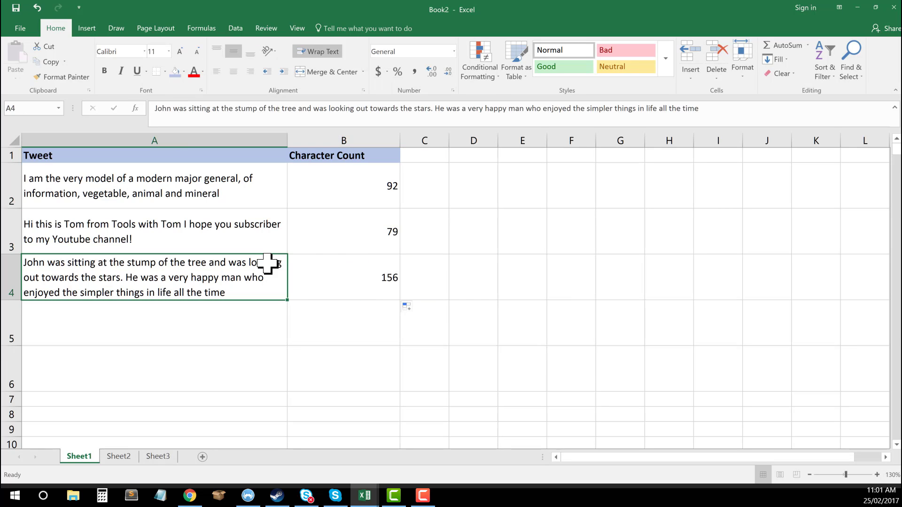
click(331, 234)
click(348, 270)
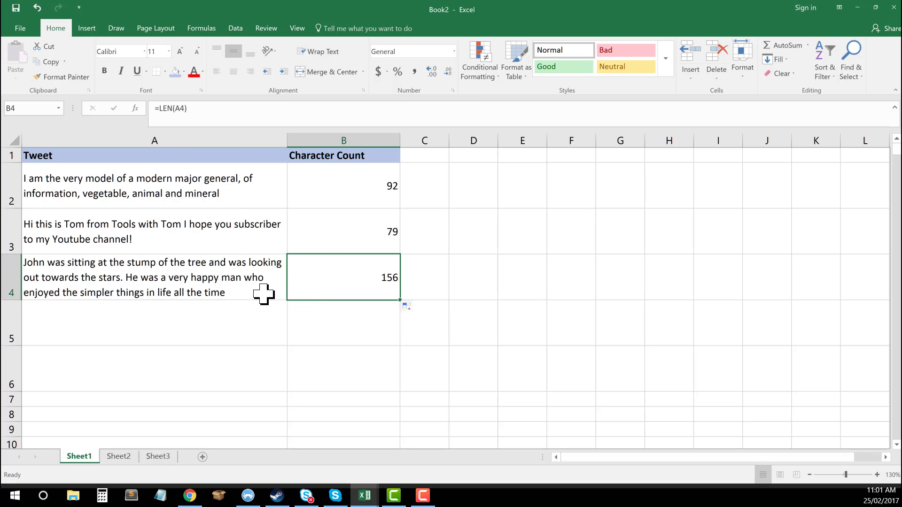
Step: Shorten the A4 tweet by changing 'very' to 'v' and deleting 'all the time'
double_click(201, 277)
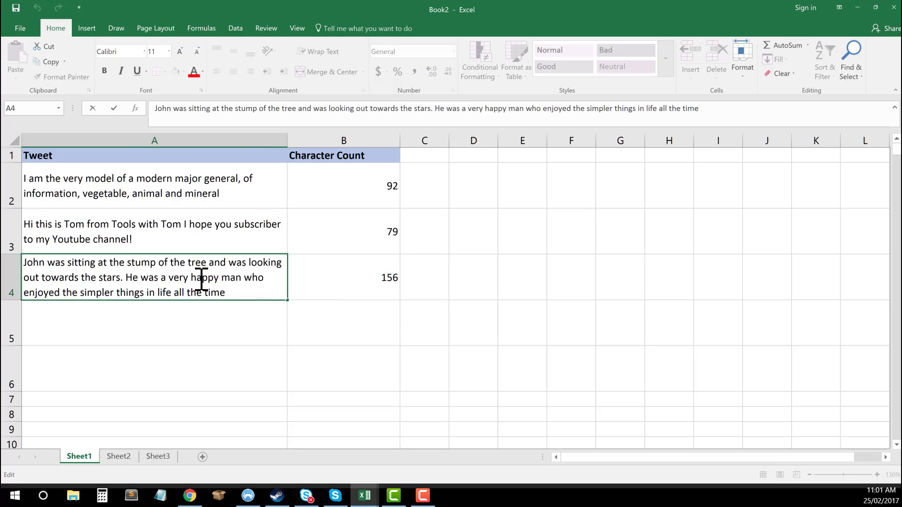
key(BackSpace)
key(BackSpace)
key(BackSpace)
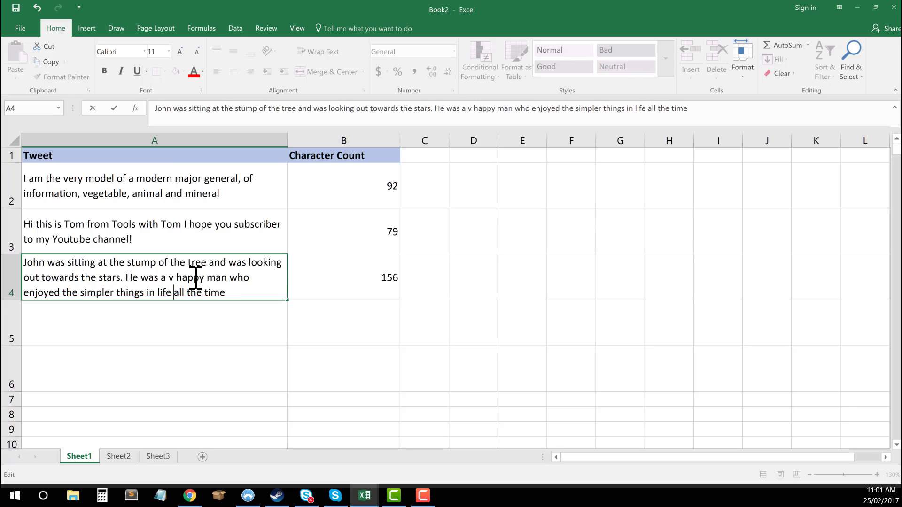
key(Delete)
key(Delete)
key(Delete)
key(Delete)
key(Delete)
key(Delete)
key(Delete)
key(Delete)
key(Delete)
key(Delete)
key(Delete)
key(Delete)
key(Return)
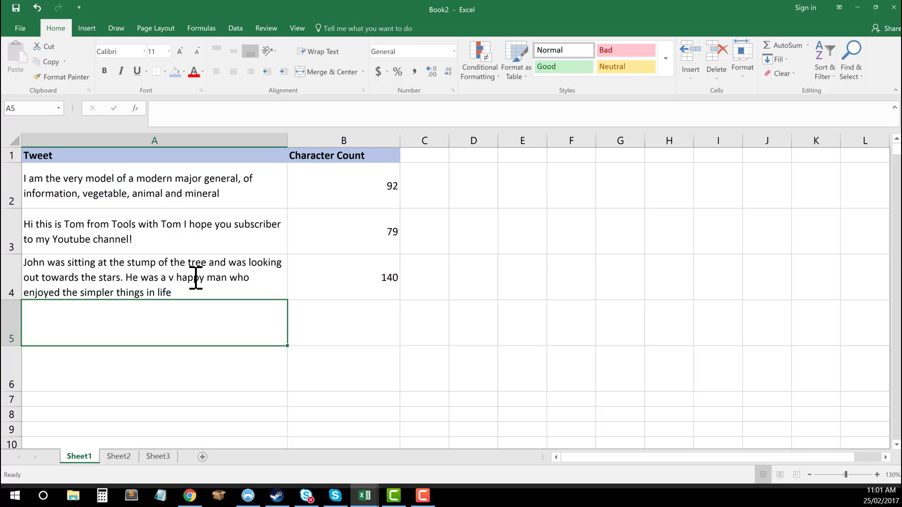
Step: Review the counts in B2 to B4, with B4 now showing 140
click(196, 278)
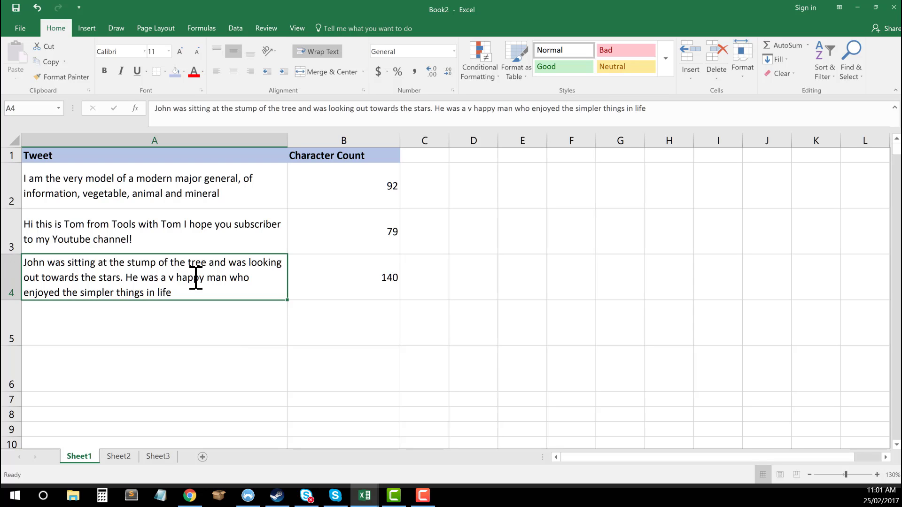
click(332, 290)
key(Up)
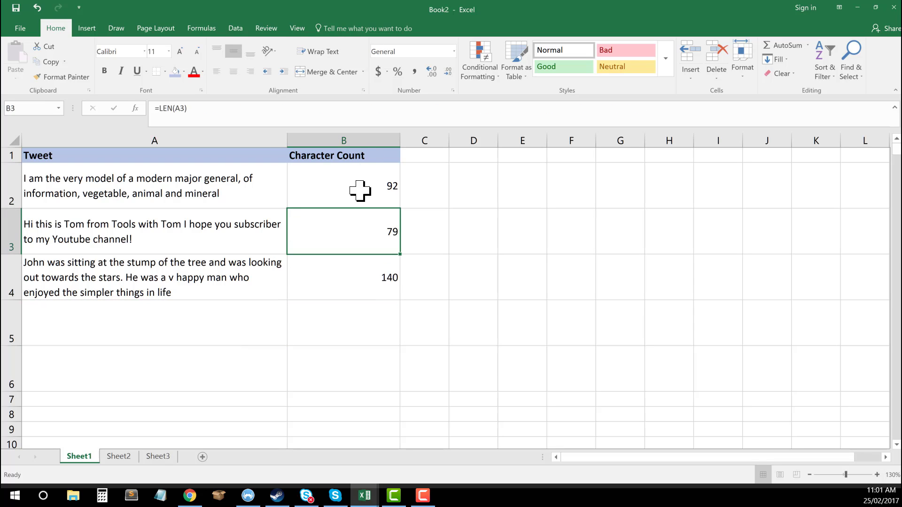
click(359, 190)
click(356, 240)
click(378, 282)
click(368, 248)
click(424, 185)
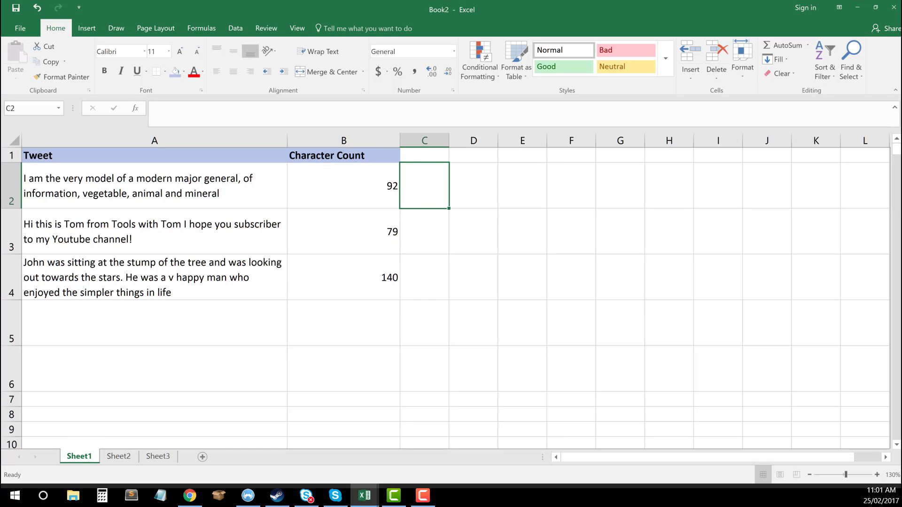